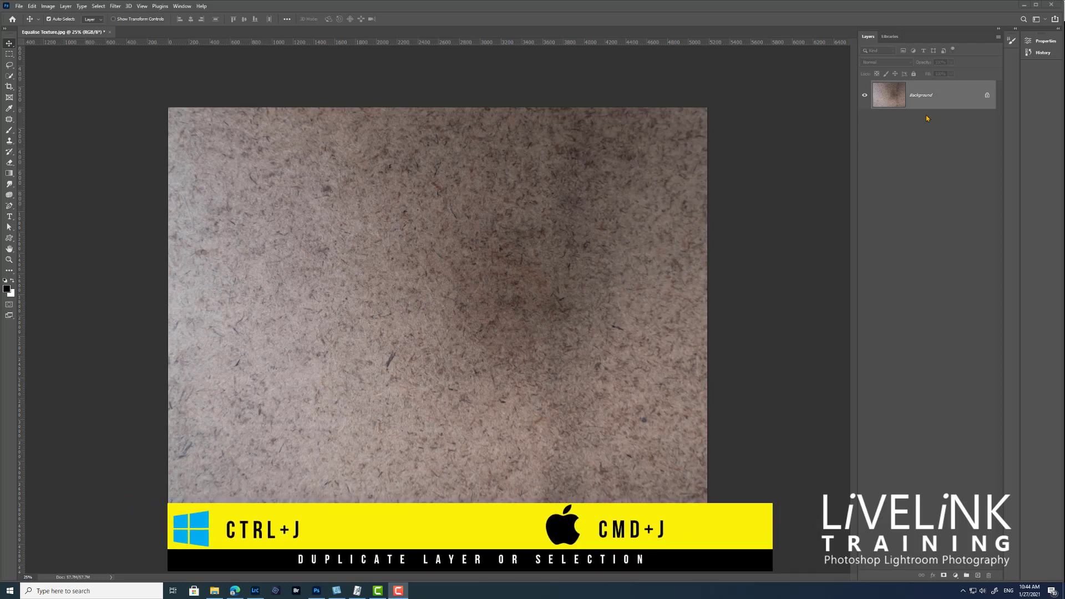
Duplicate the Background layer and flip the copy horizontally with Free Transform.
key("ctrl+j")
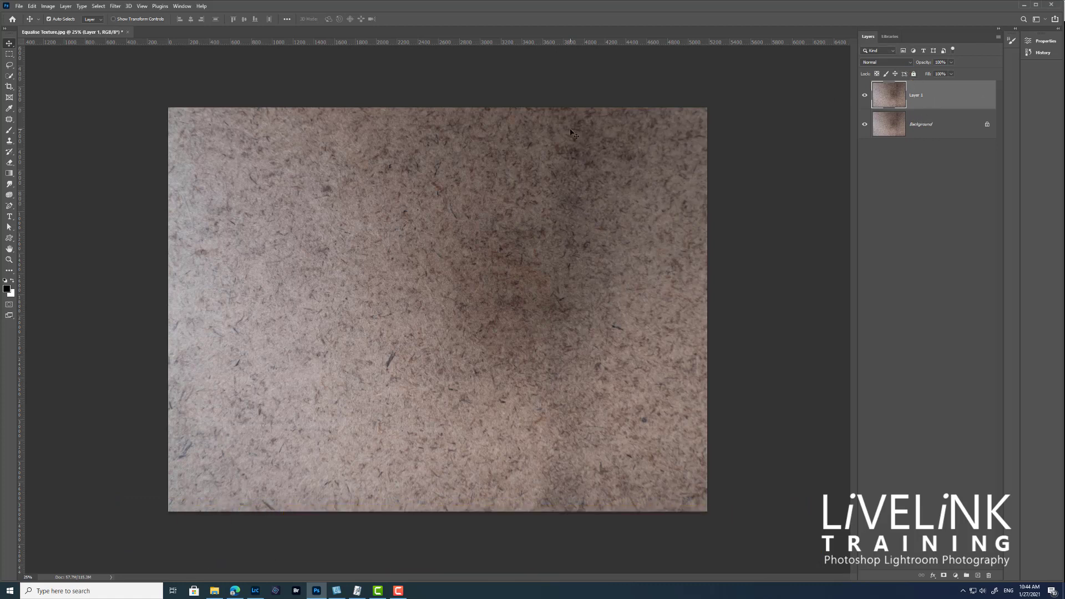
key("ctrl")
key("ctrl+t")
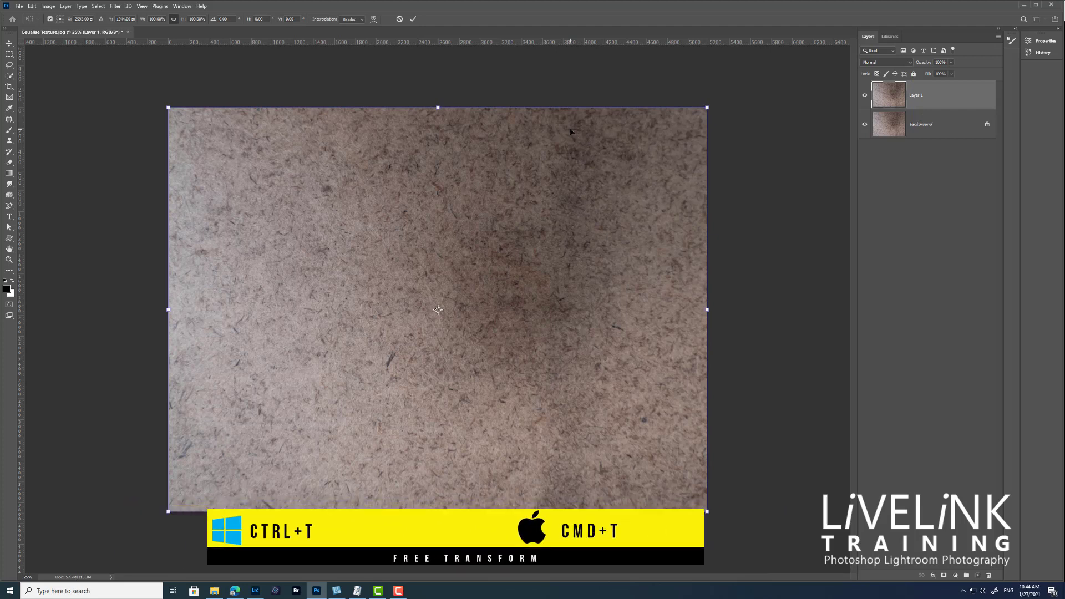
right_click(501, 154)
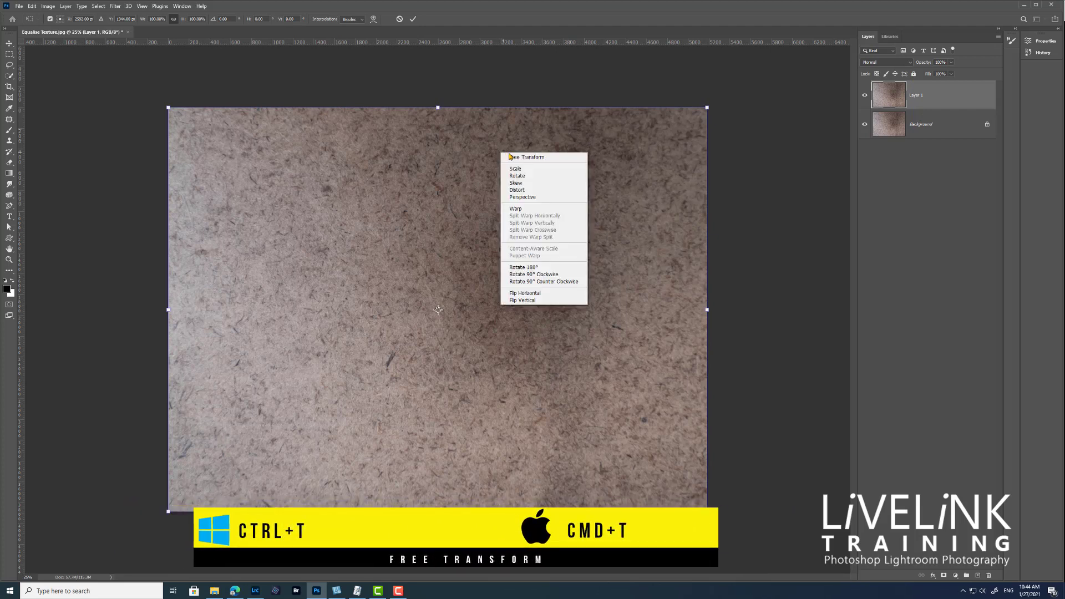
left_click(534, 295)
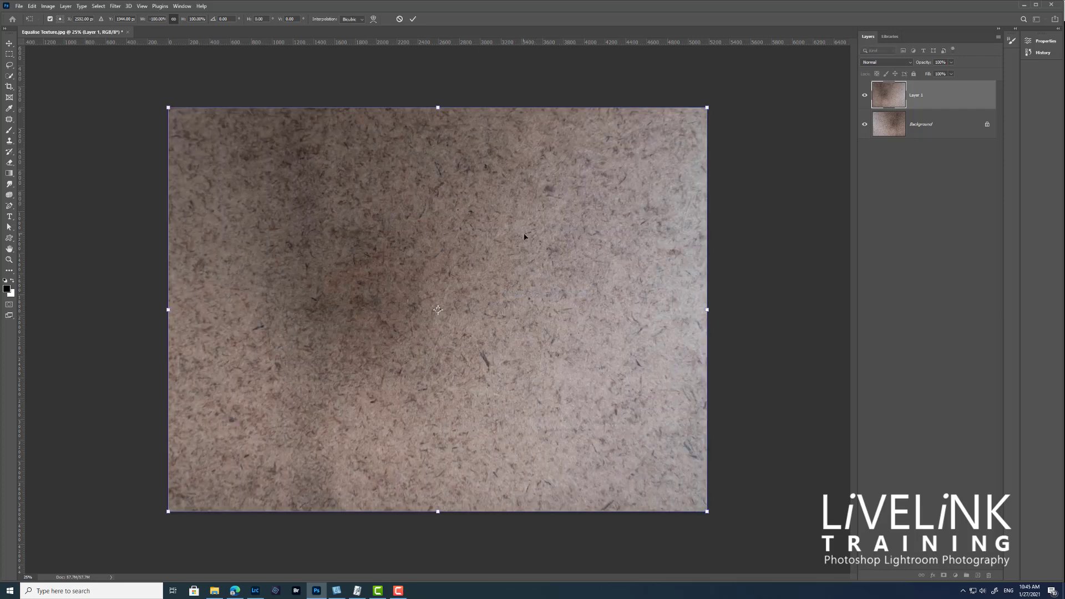
left_click(413, 20)
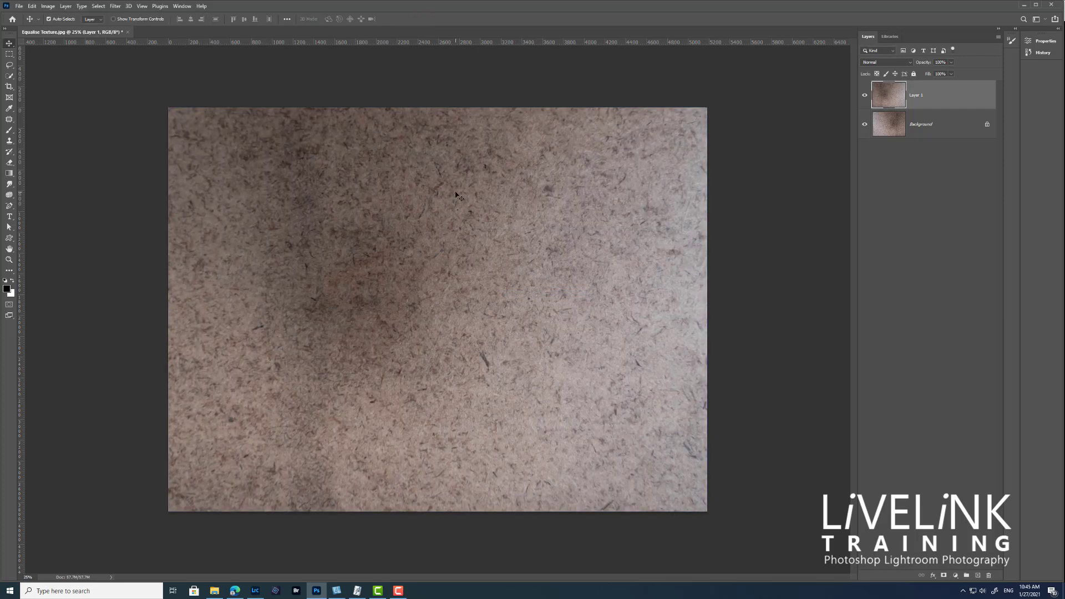
Try the Lighten blend mode on the flipped copy, and delete that layer.
left_click(910, 64)
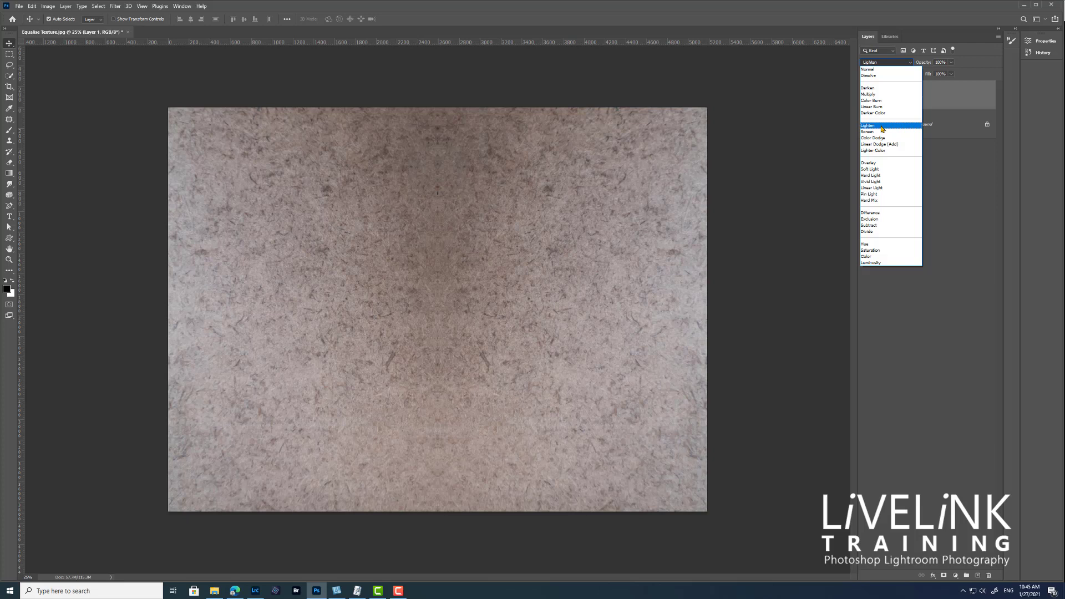
left_click(883, 128)
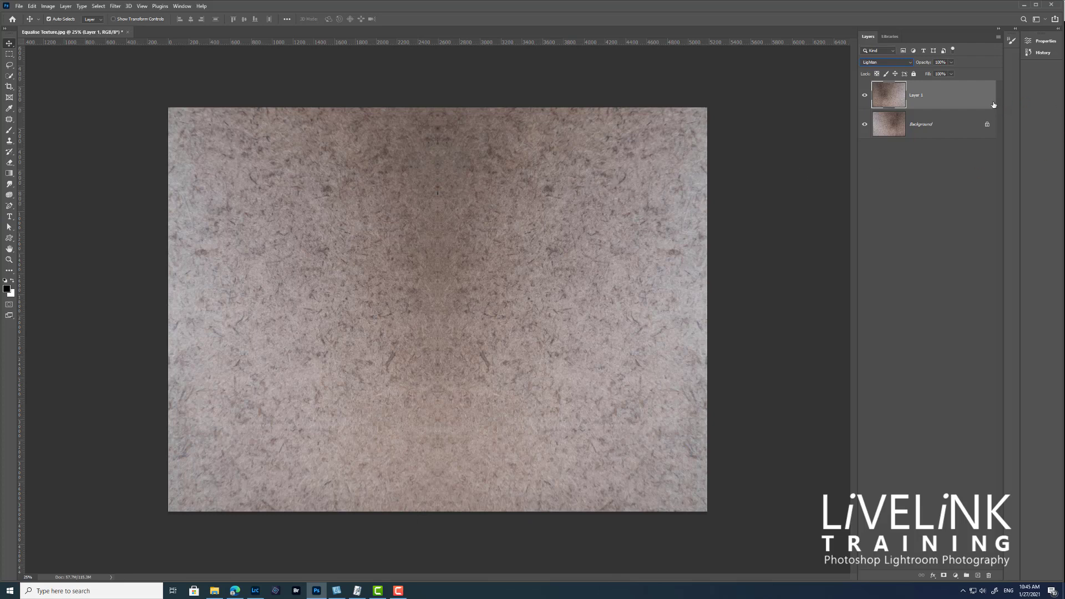
left_click_drag(971, 101, 988, 576)
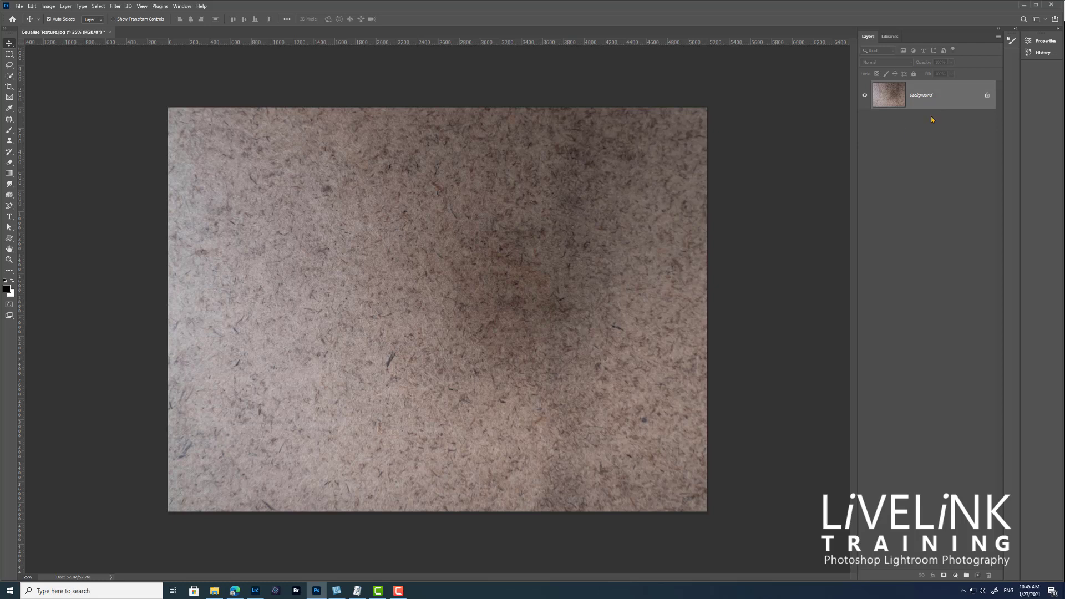
Make two duplicates of the Background layer and hide the uppermost one.
key("ctrl+j")
key("ctrl+j")
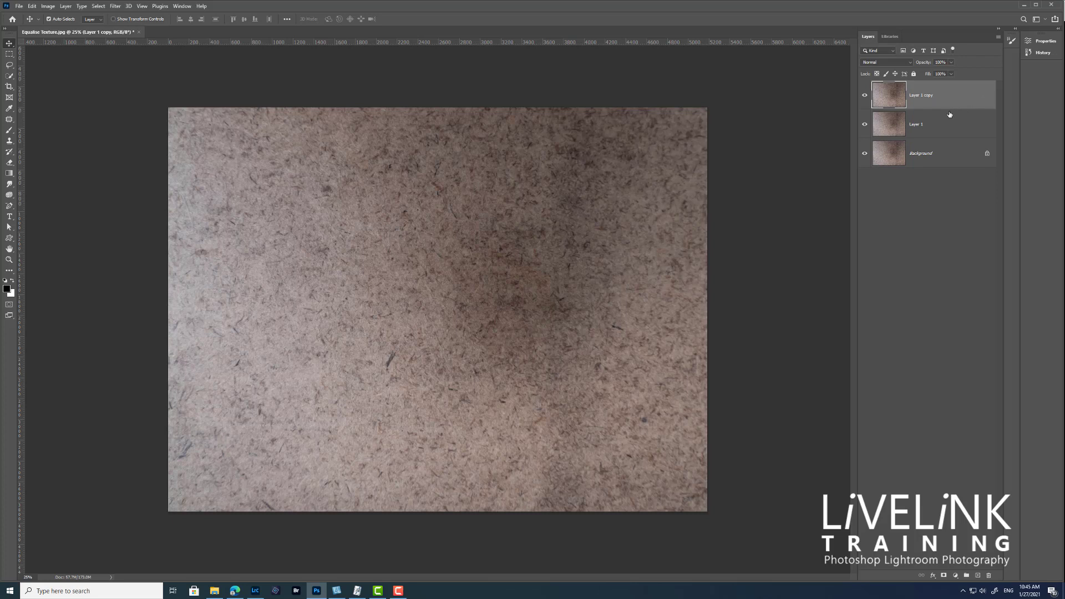
left_click(864, 98)
Apply the Average blur filter to the middle layer, Layer 1.
left_click(946, 131)
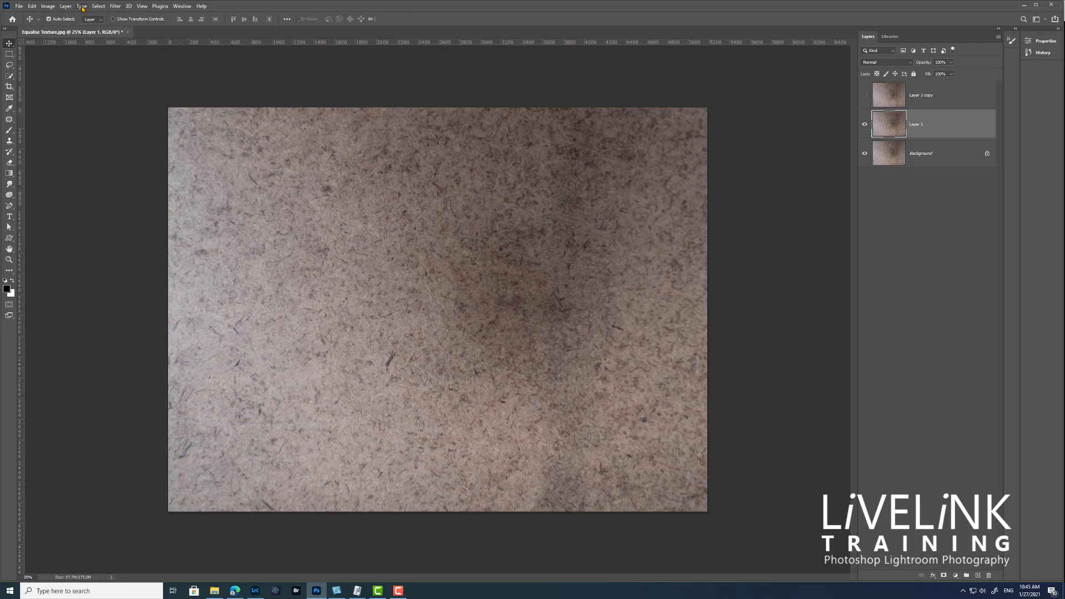
left_click(115, 7)
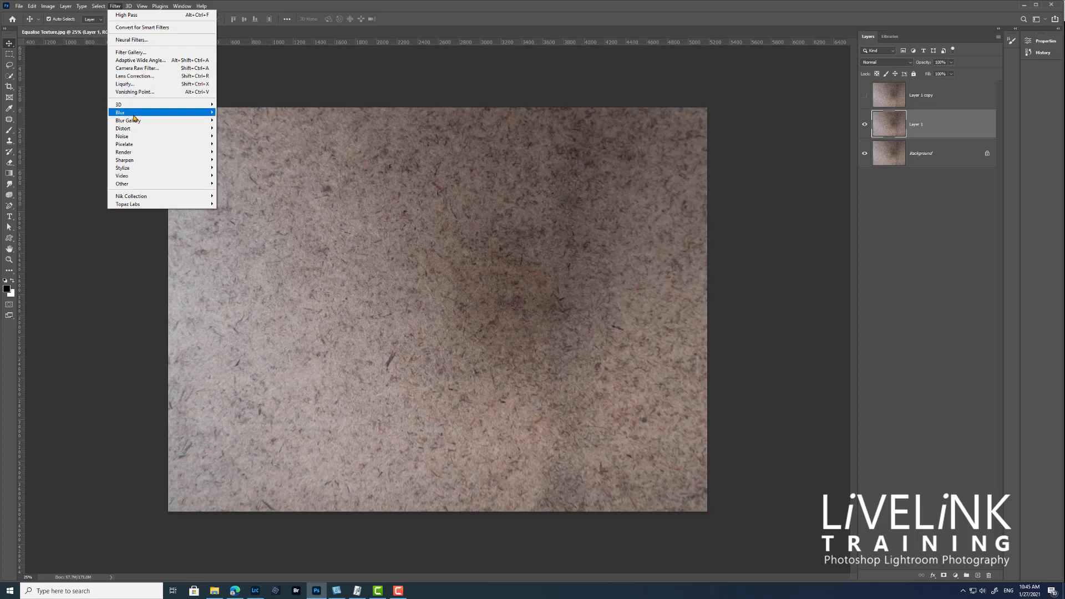
mouse_move(187, 114)
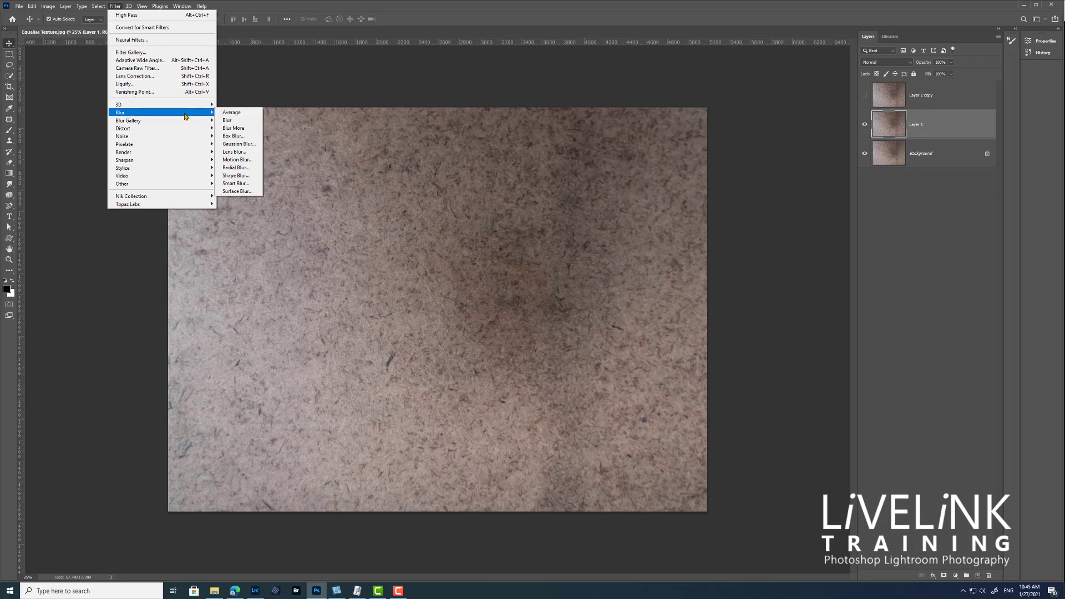
left_click(238, 114)
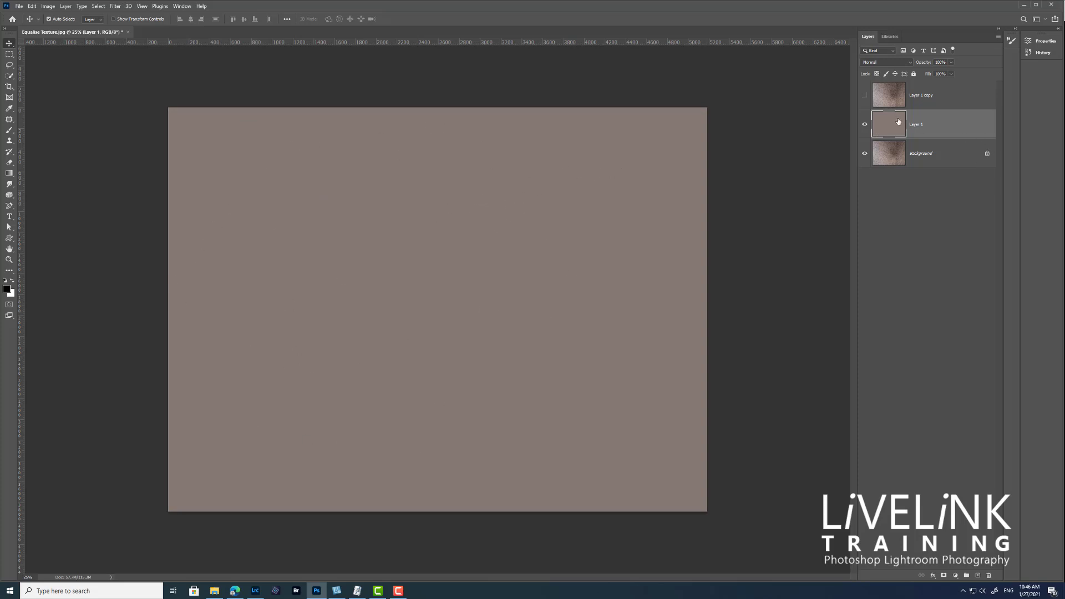
Show the top layer copy and apply a High Pass filter to it, adjusting the radius to even out the shading while keeping the texture detail.
left_click(864, 96)
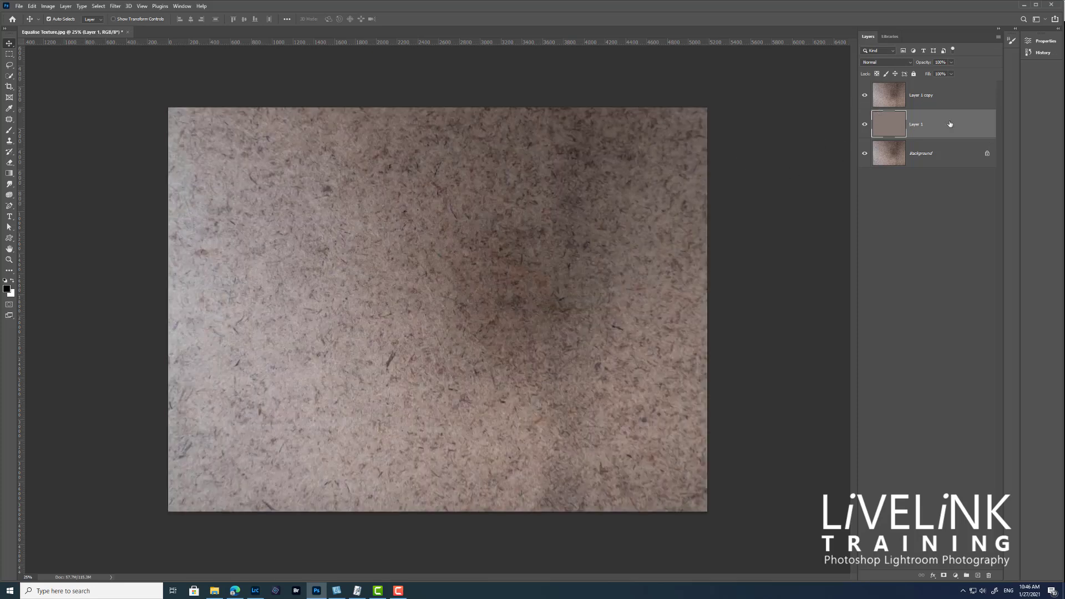
left_click(962, 98)
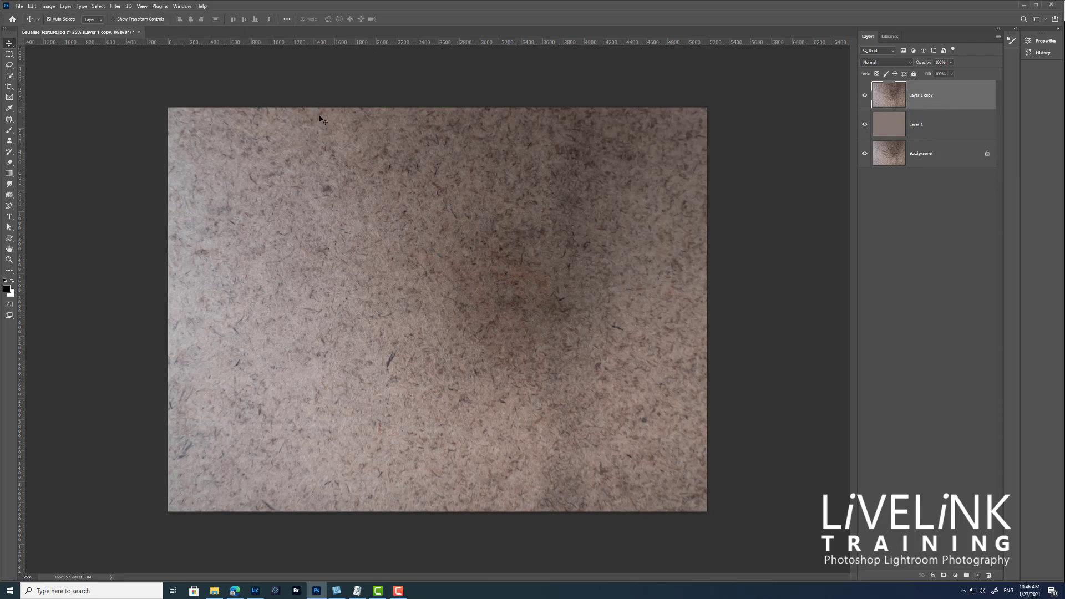
left_click(114, 7)
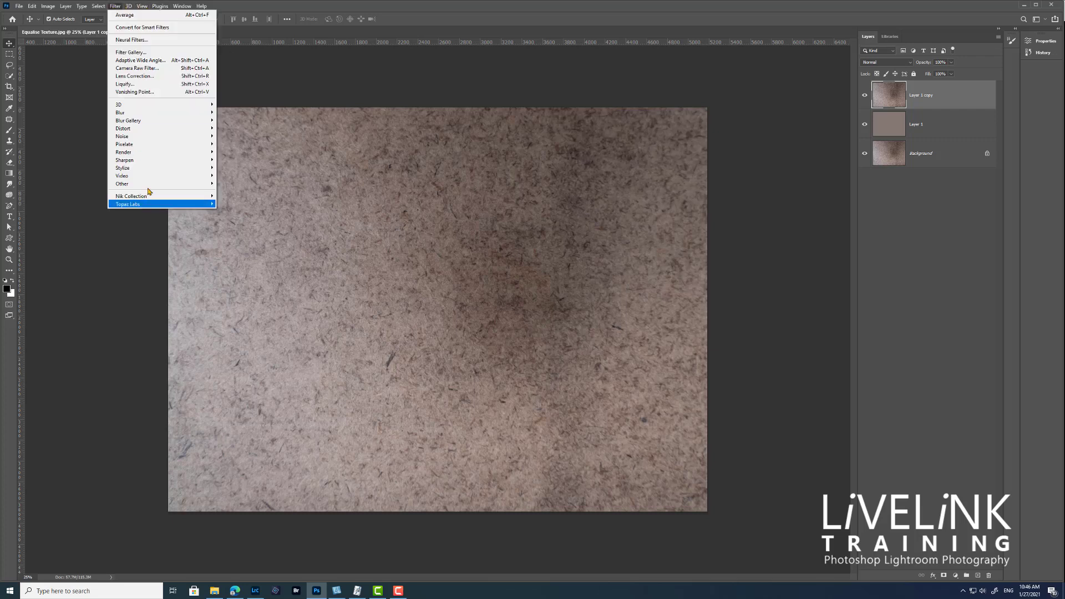
mouse_move(146, 184)
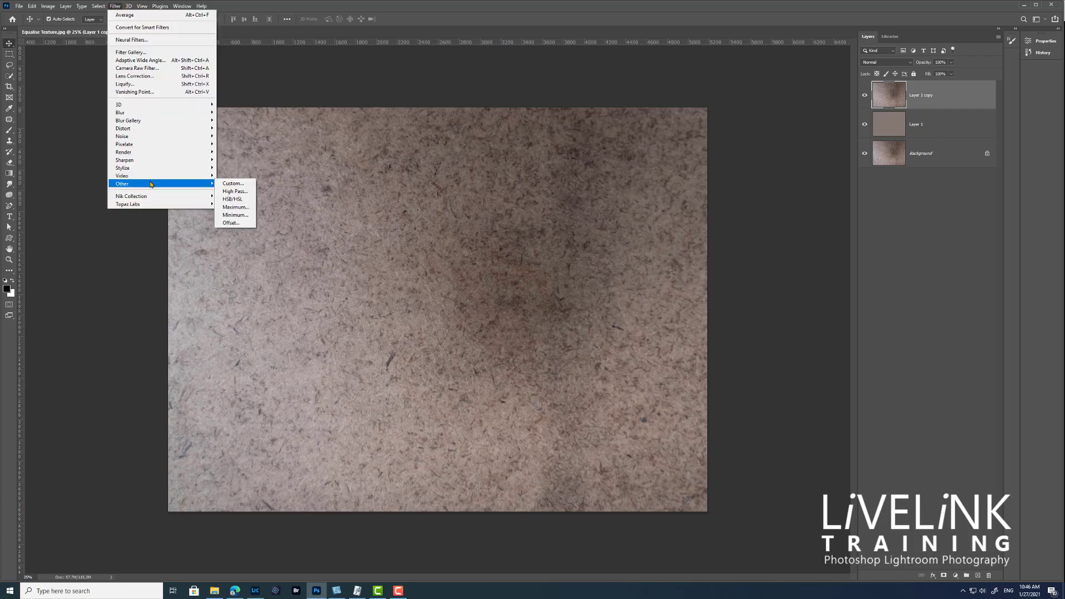
left_click(235, 191)
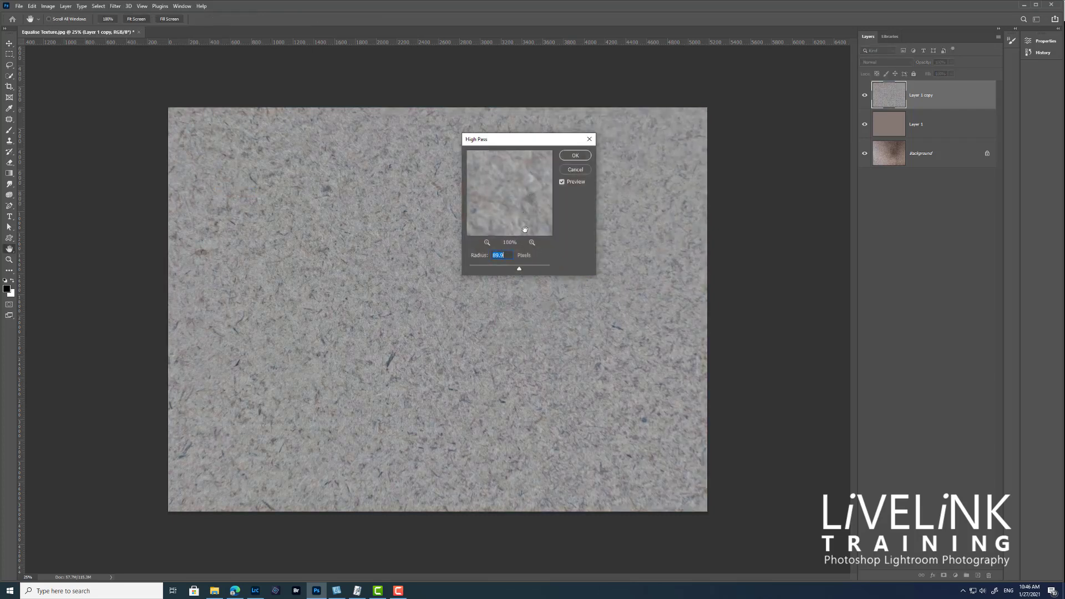
left_click_drag(517, 270, 550, 270)
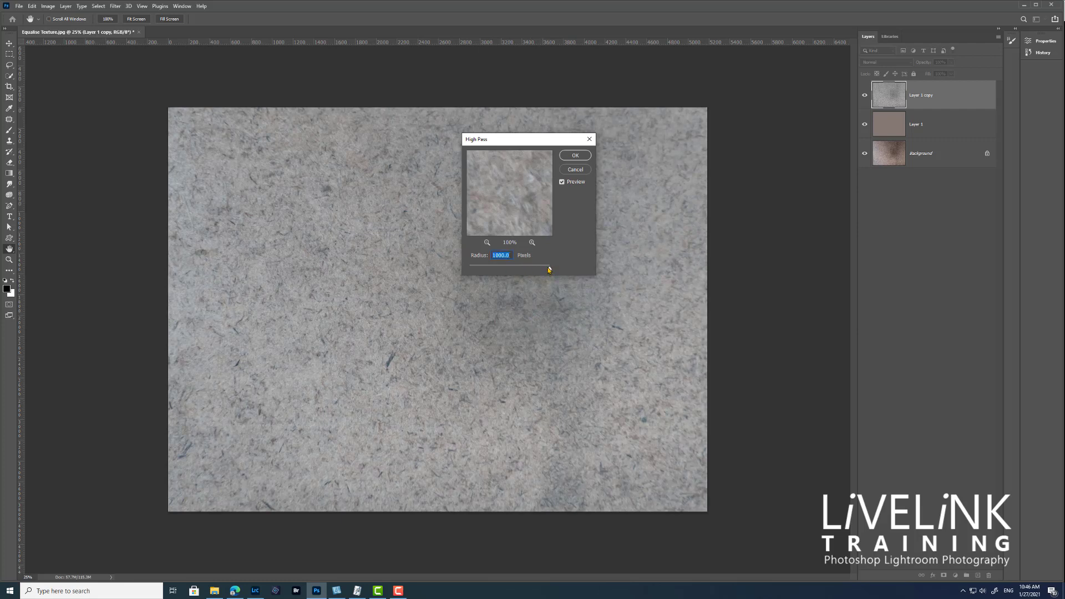
left_click_drag(550, 269, 520, 270)
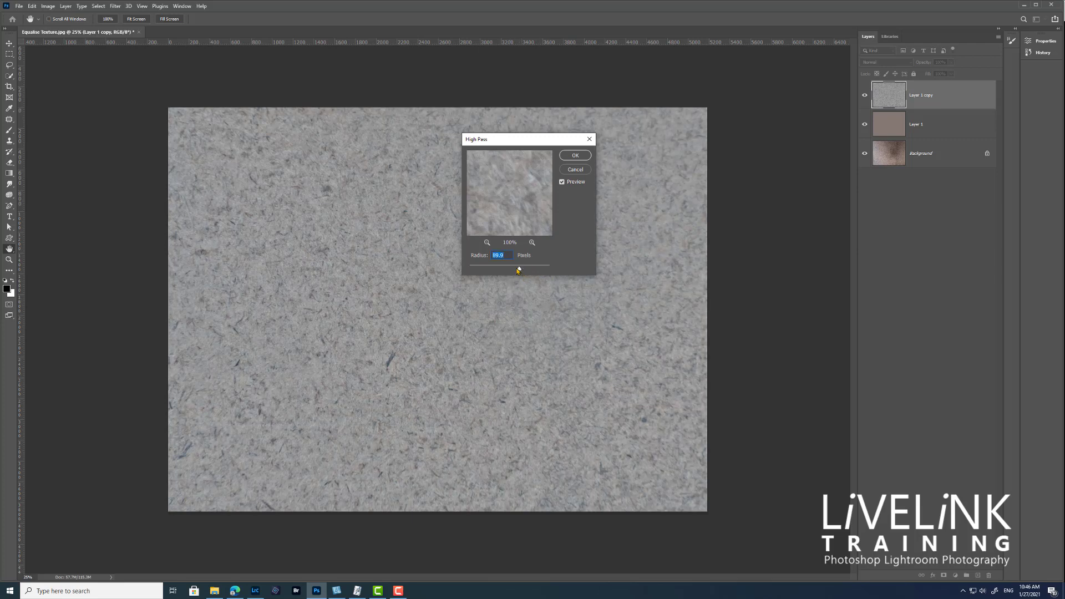
left_click_drag(518, 270, 513, 269)
left_click(577, 156)
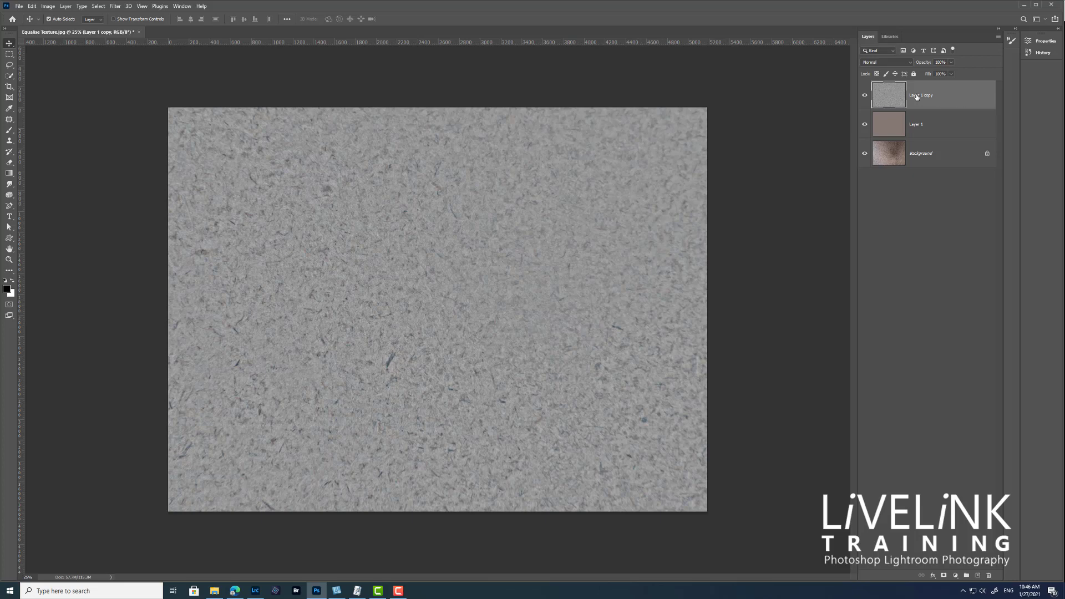
Blend the High Pass layer using Linear Light and merge all visible layers.
left_click(910, 64)
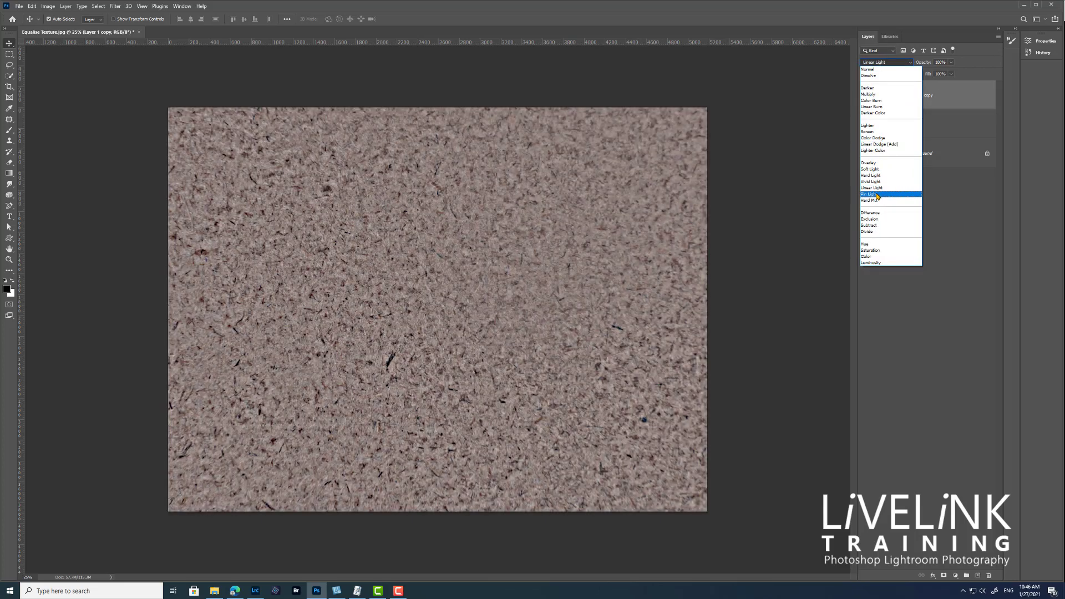
left_click(883, 190)
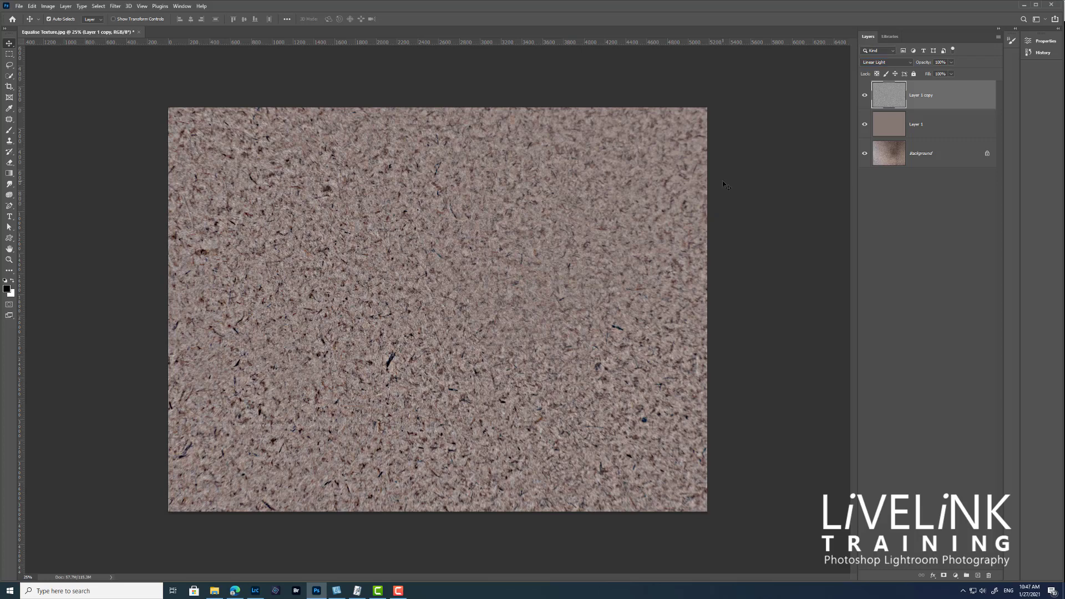
left_click(999, 38)
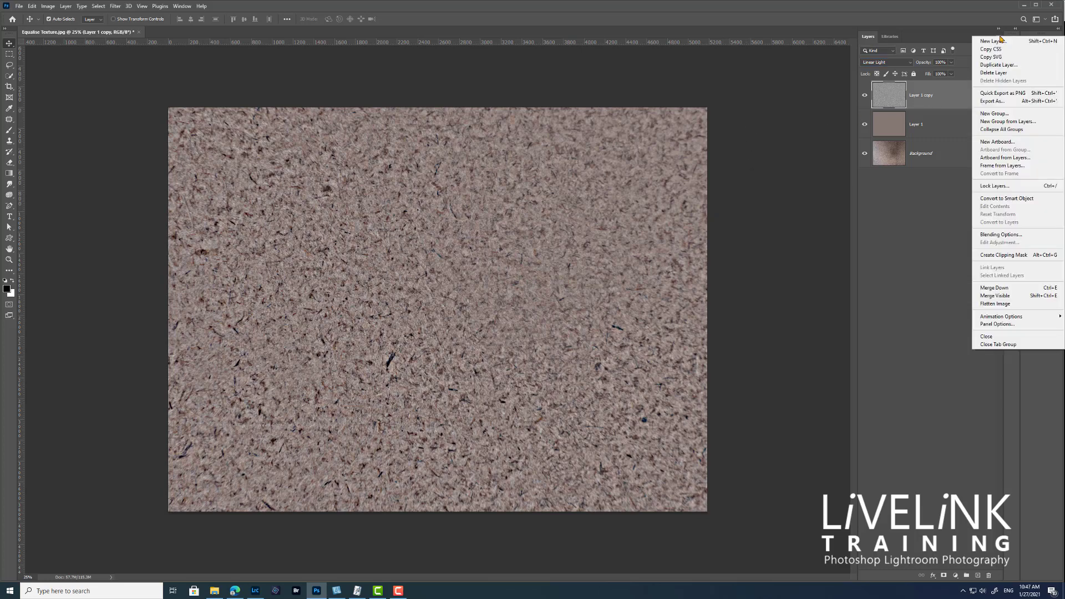
left_click(1002, 297)
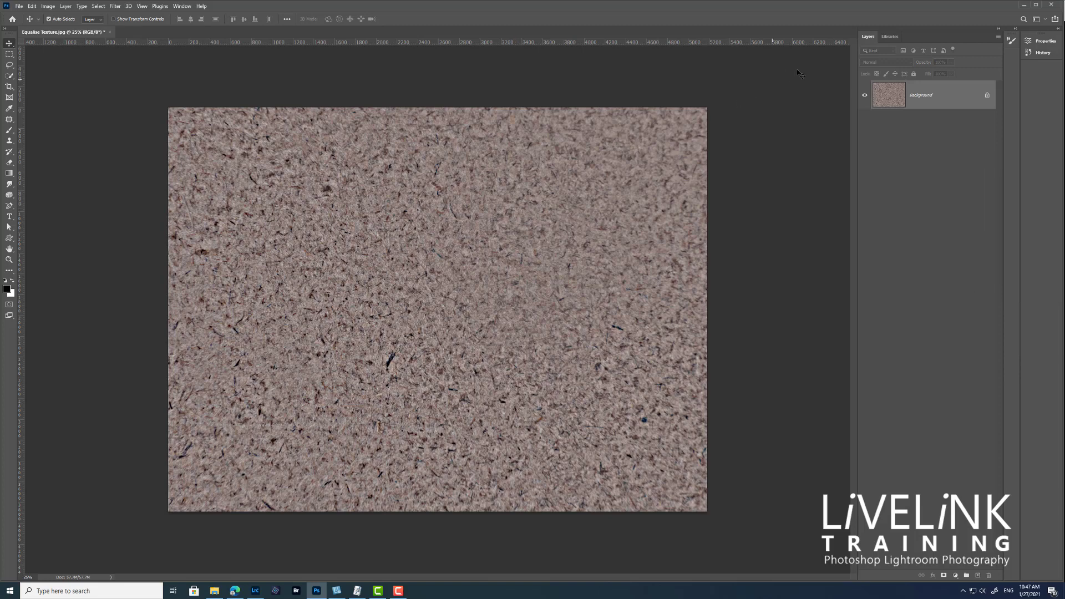
Add the merged texture image to the Textures library and name the new item Cork Board.
left_click(890, 37)
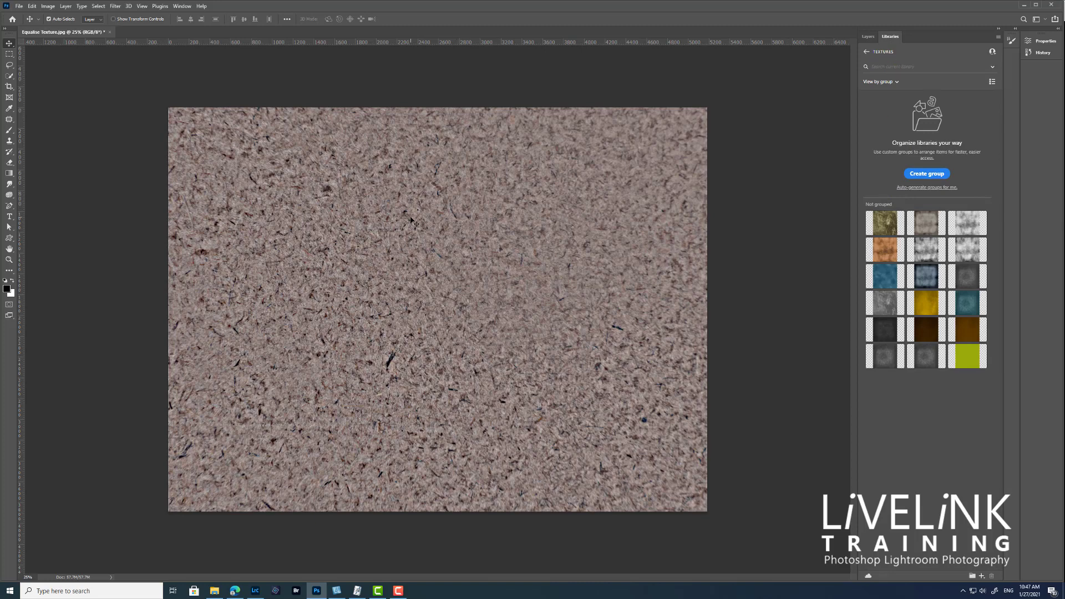
left_click_drag(919, 411, 633, 415)
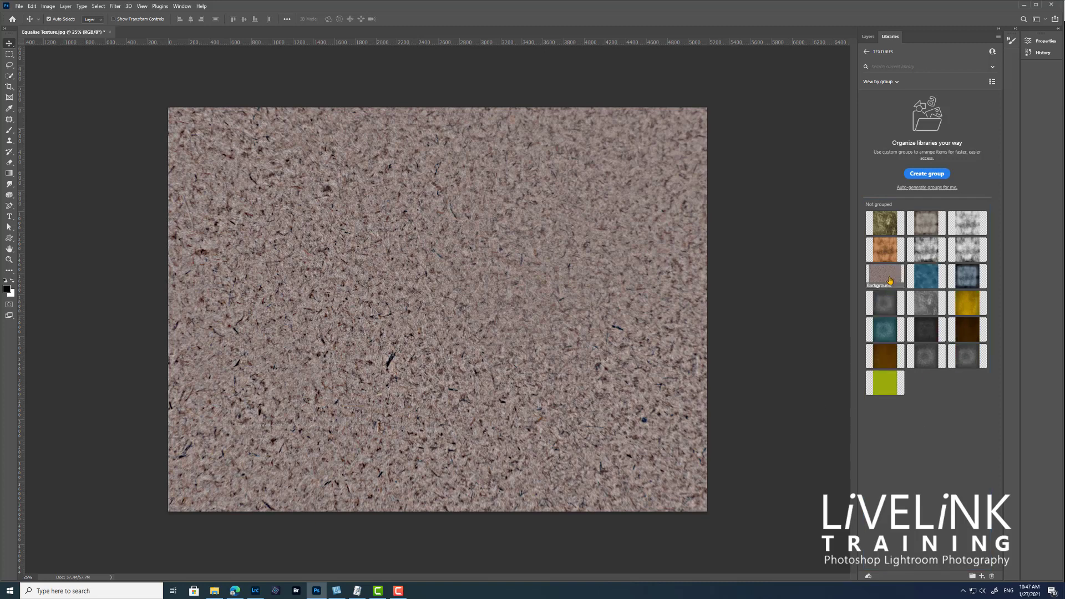
double_click(879, 287)
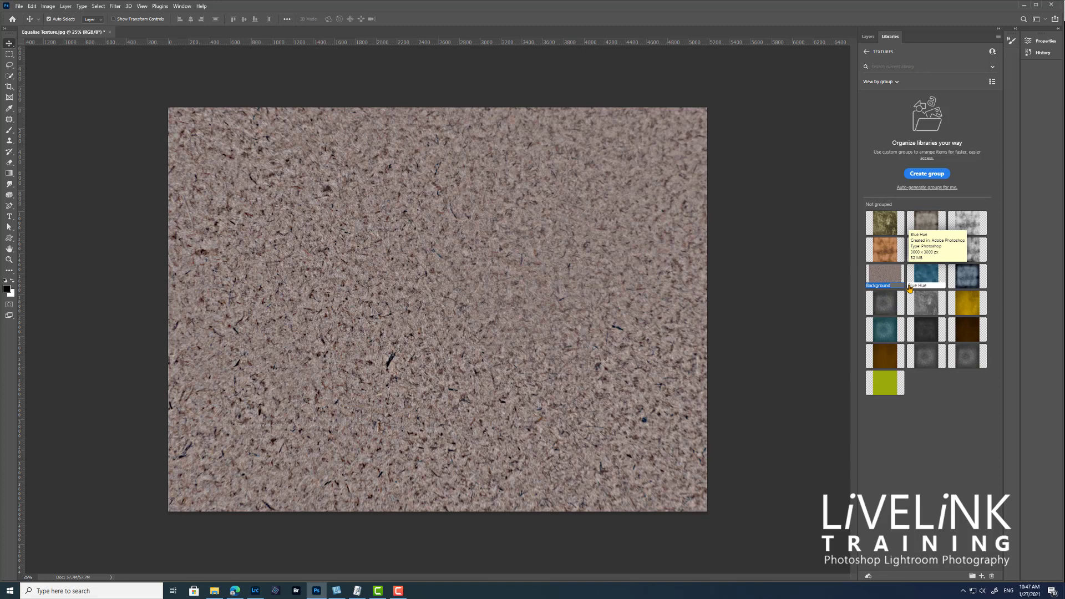
type("Cork Board")
key("Return")
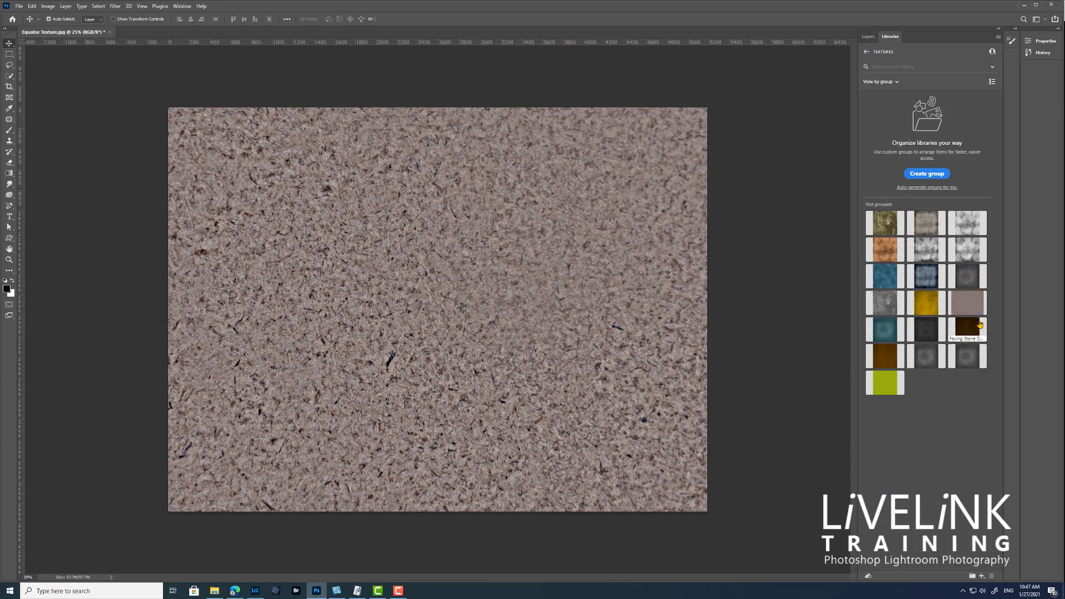